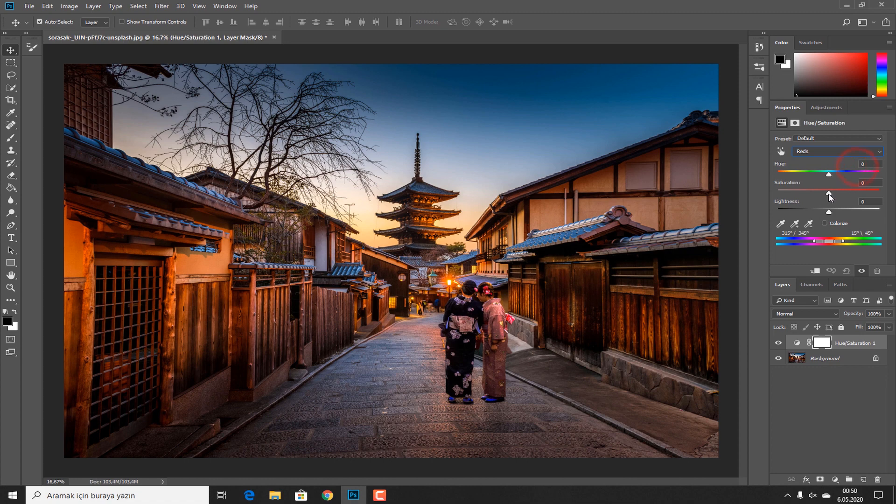
Lower the saturation of the Reds and raise the Yellows' saturation to +56 in the Hue/Saturation adjustment.
left_click_drag(829, 193, 792, 197)
left_click(837, 154)
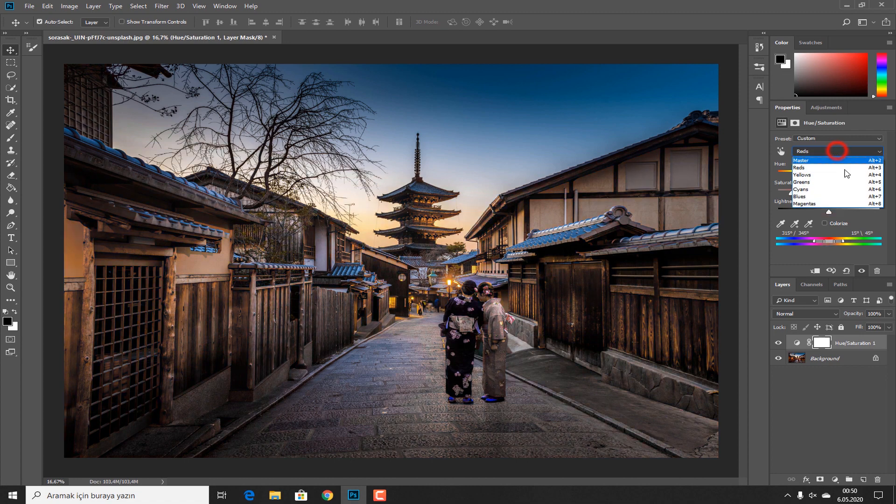
left_click(845, 172)
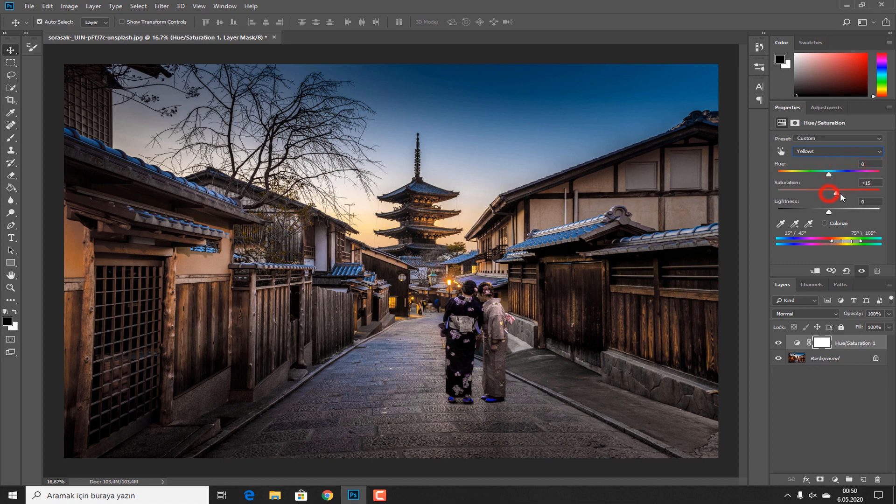
left_click_drag(841, 193, 856, 193)
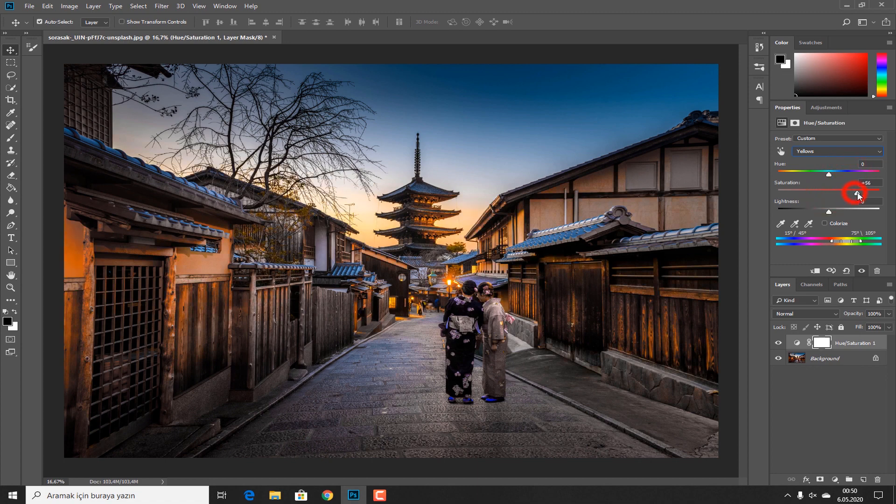
Fully desaturate the Greens and the Cyans by setting each range's saturation to -100.
left_click(831, 153)
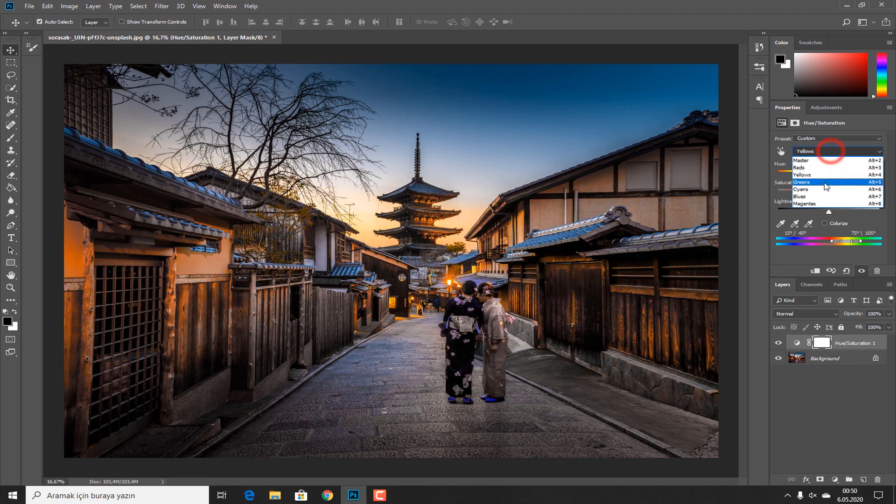
left_click(827, 185)
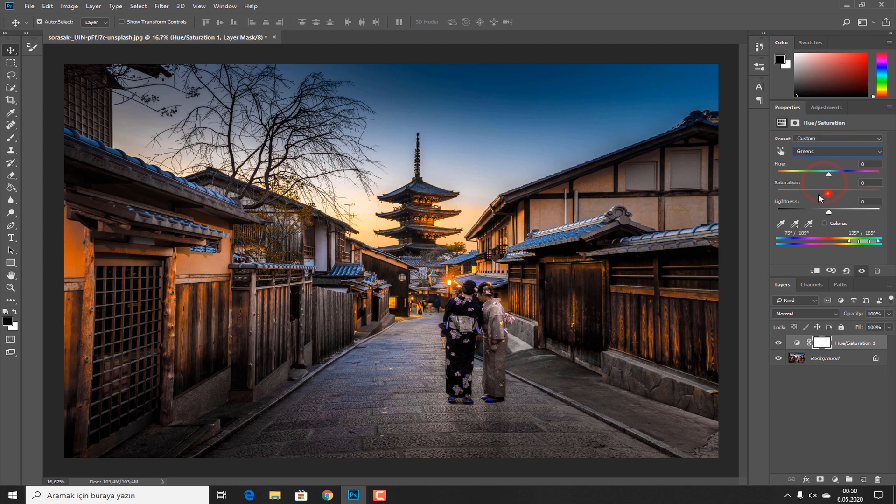
left_click(831, 152)
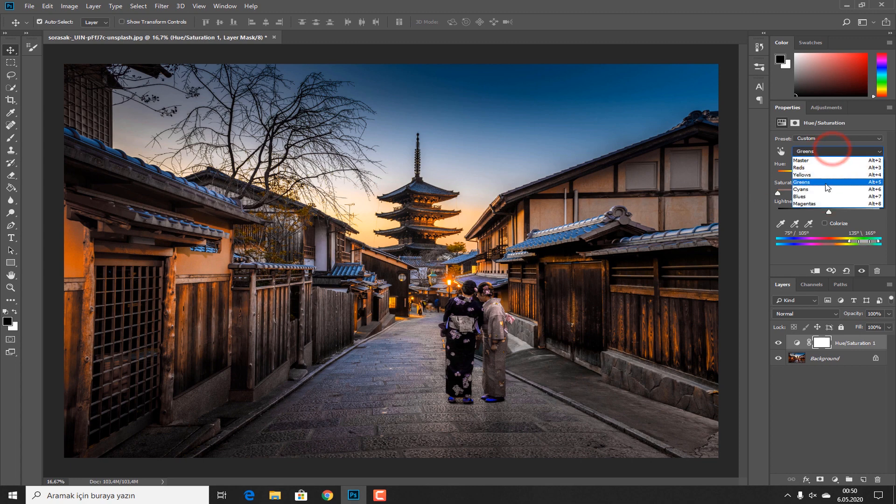
left_click(827, 189)
left_click_drag(829, 192, 761, 194)
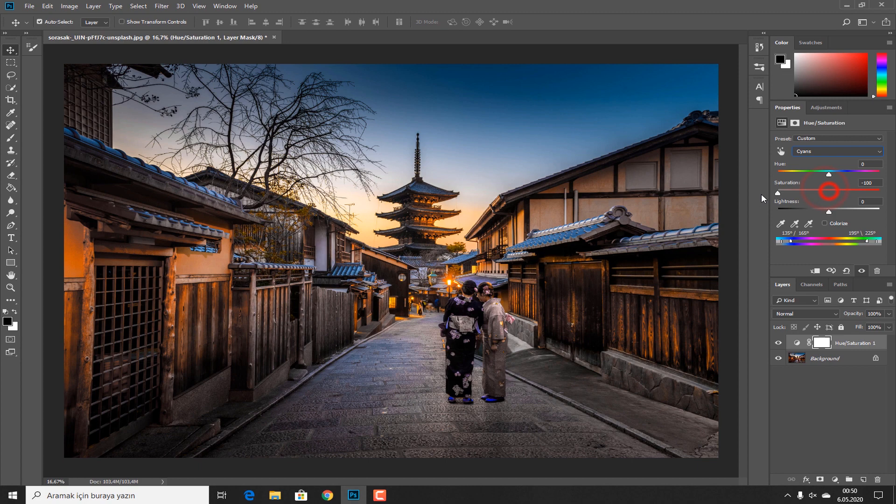
Set the saturation of the Blues to -100 in the Hue/Saturation adjustment.
left_click(832, 152)
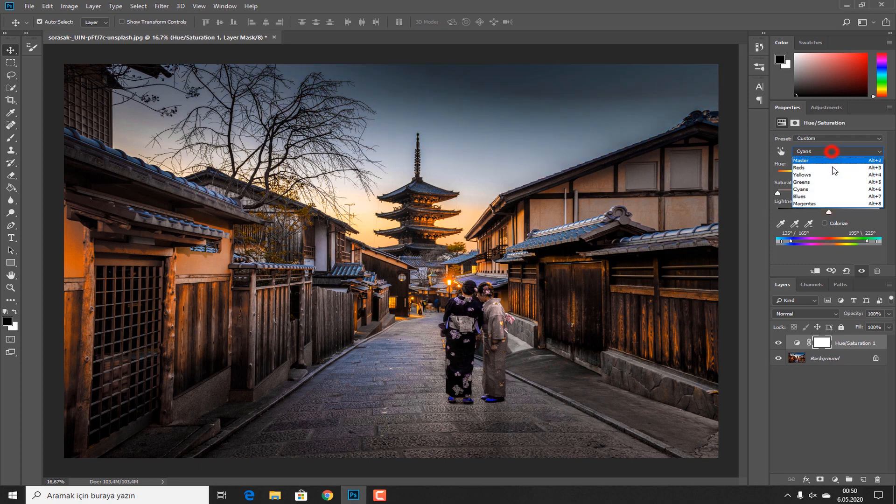
left_click(827, 197)
left_click_drag(828, 191, 765, 195)
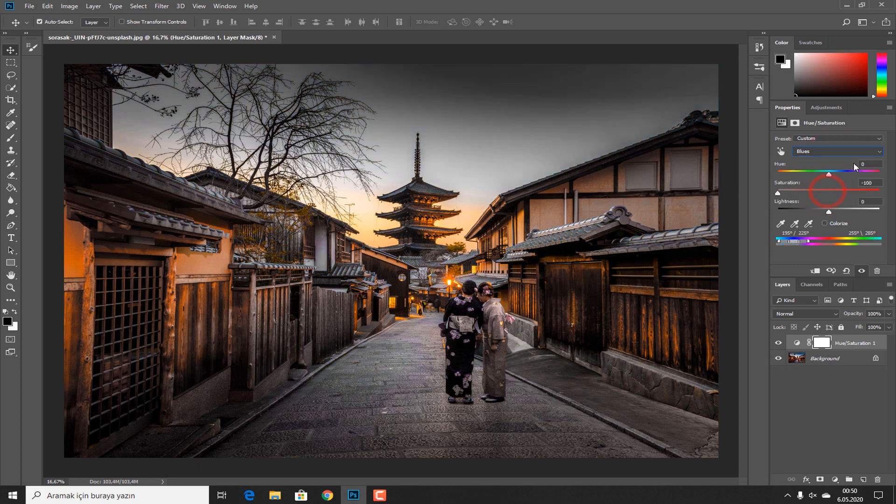
Recheck the Cyans and Blues ranges and set the Magentas' saturation to -100.
left_click(849, 152)
left_click(824, 188)
left_click(825, 153)
left_click(828, 195)
left_click(829, 154)
left_click(815, 201)
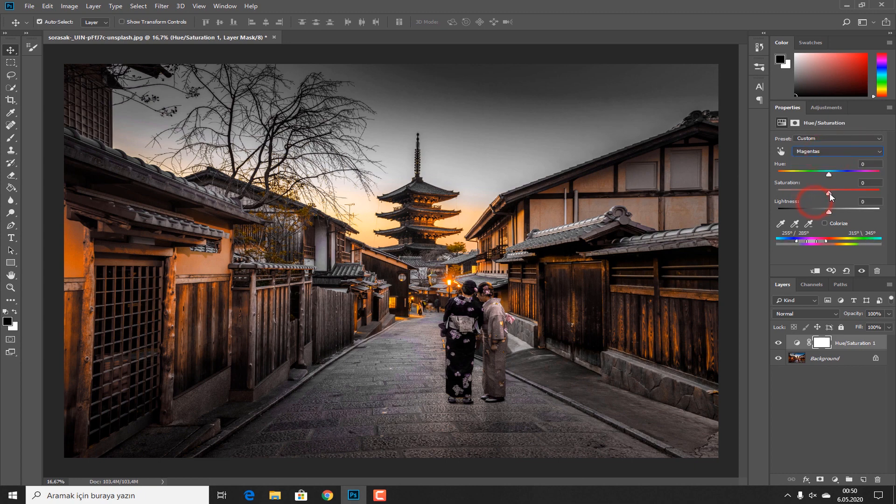
left_click_drag(829, 193, 763, 195)
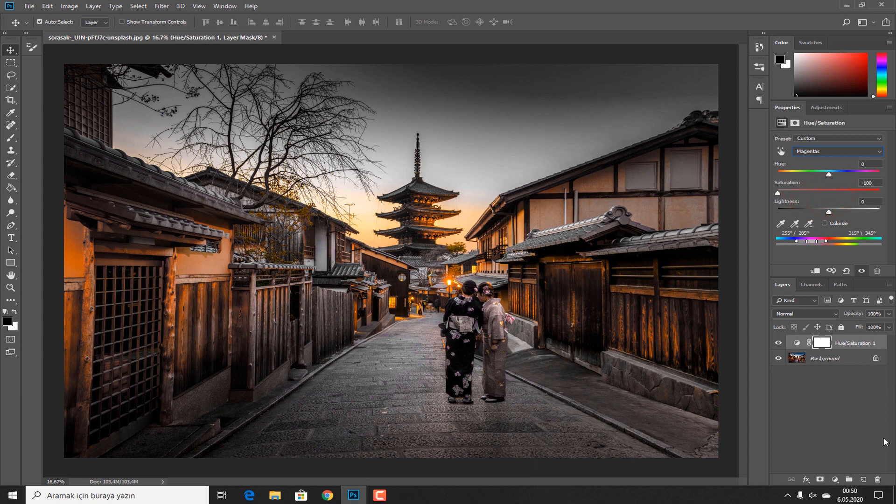
Add a Selective Color adjustment layer and set the Reds to -79% cyan and +17% magenta.
left_click(835, 479)
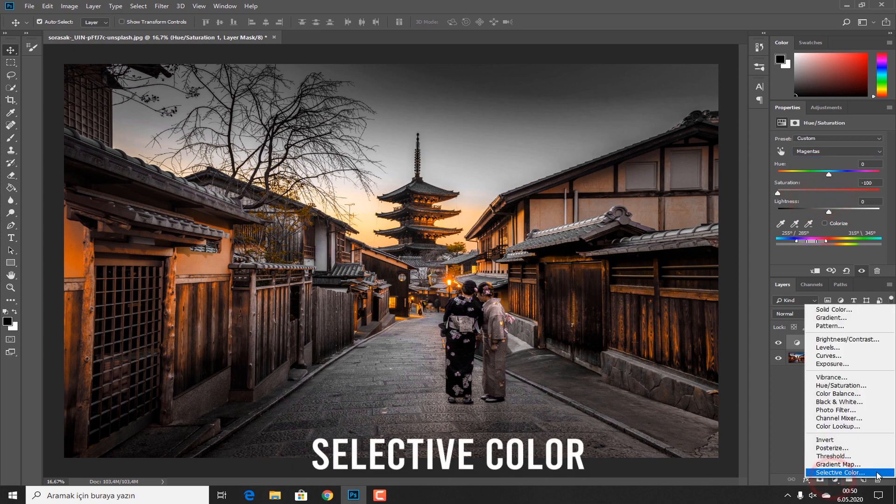
left_click(876, 472)
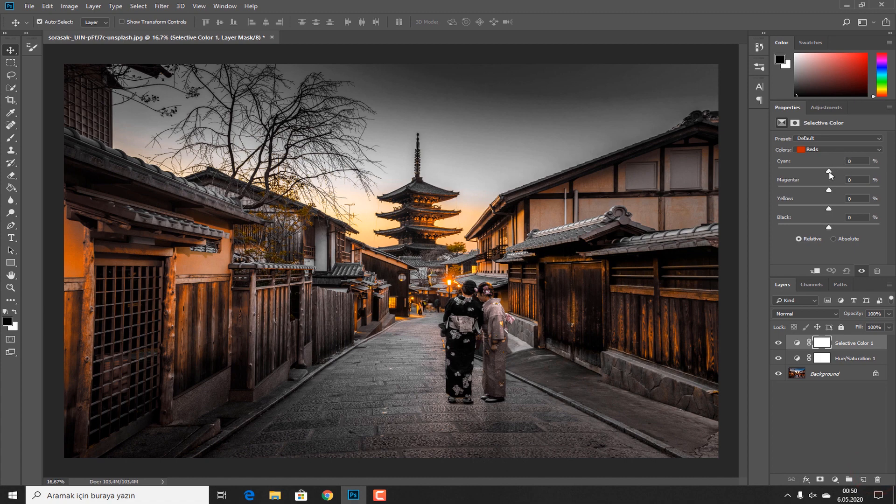
left_click_drag(828, 171, 789, 181)
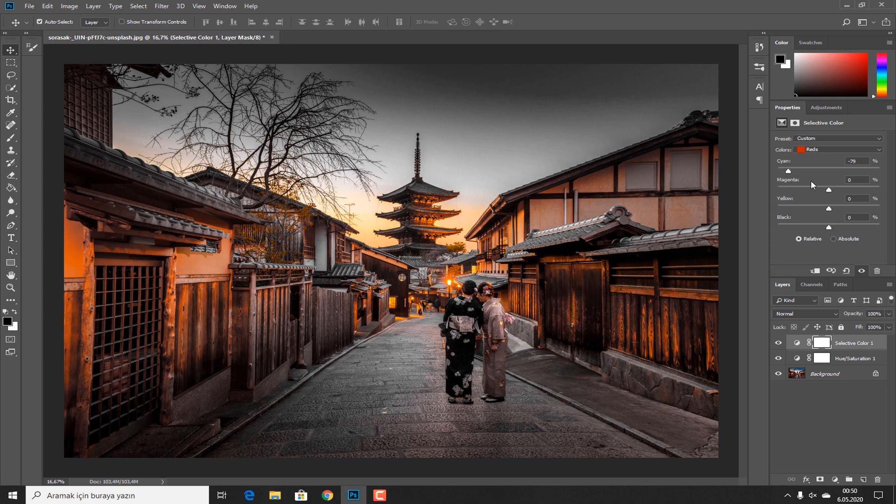
left_click_drag(829, 189, 831, 190)
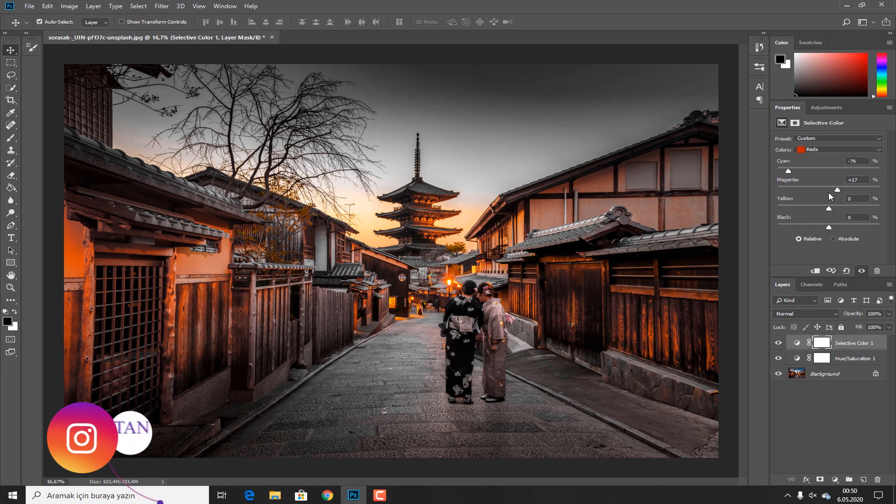
Reduce the cyan in the Selective Color Yellows and set their magenta to +10%.
left_click(833, 152)
left_click(828, 167)
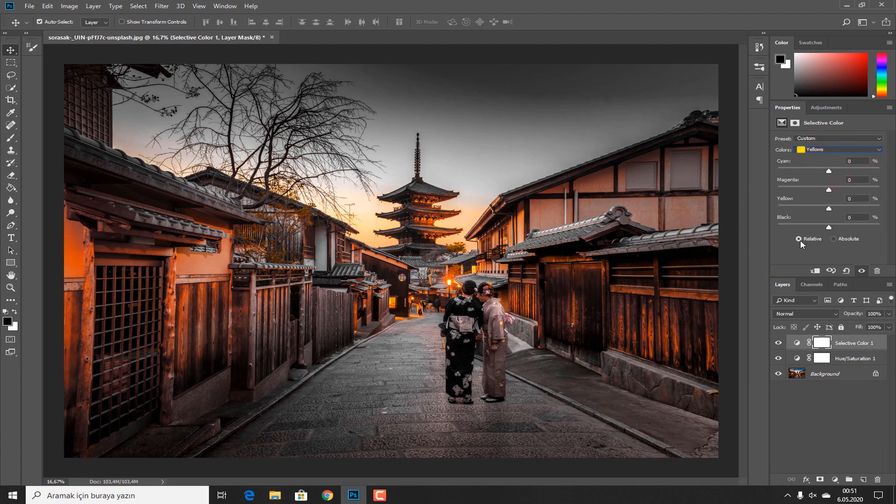
left_click_drag(829, 174, 813, 174)
left_click_drag(807, 172, 833, 191)
Increase the black amount of the Whites in the Selective Color adjustment.
left_click(829, 151)
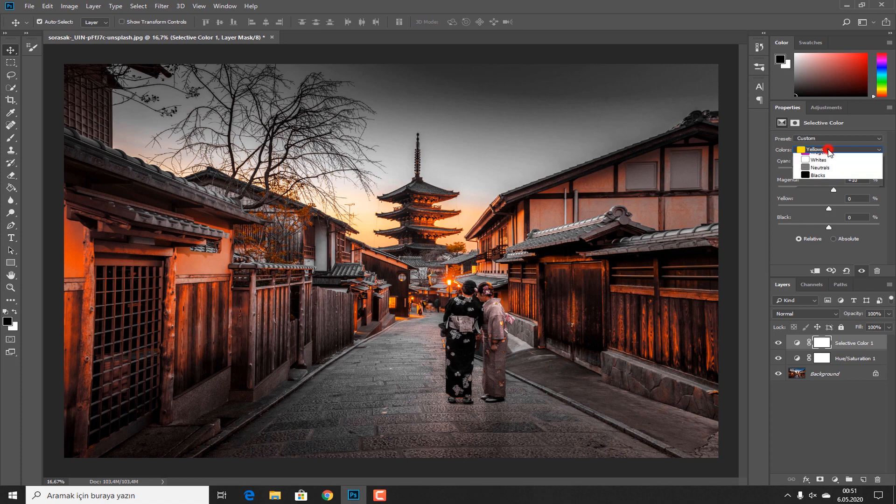
left_click(829, 204)
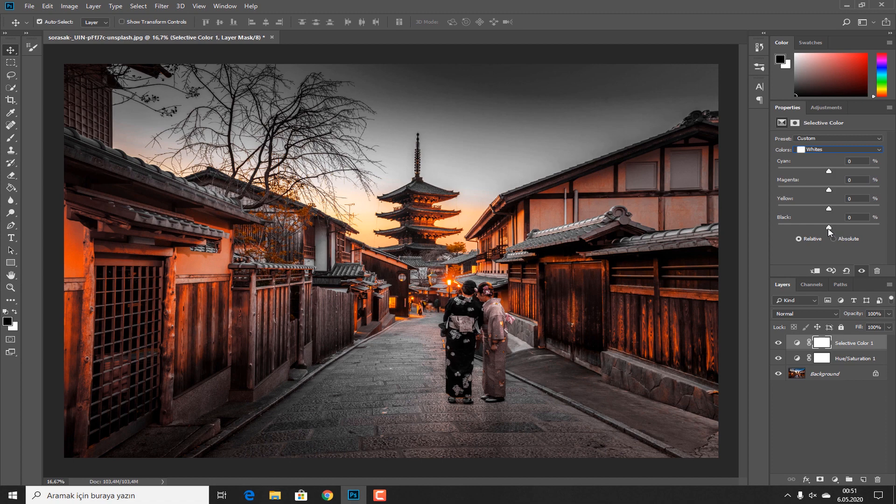
left_click_drag(829, 227, 855, 226)
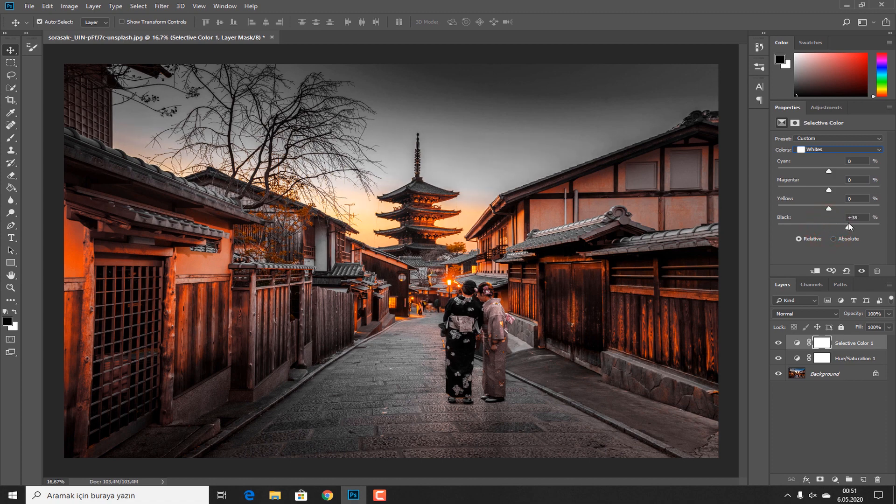
left_click_drag(846, 223, 845, 223)
Set the Selective Color Neutrals to +5% cyan and +6% black.
left_click(813, 149)
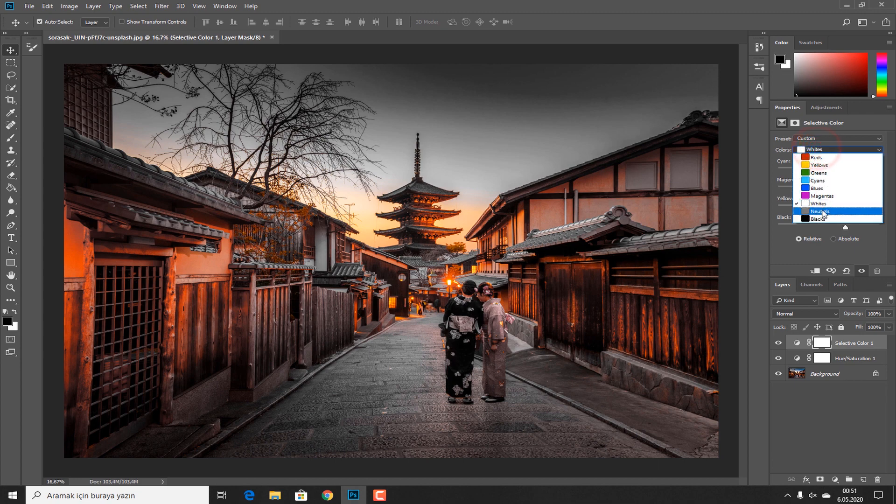
left_click(824, 212)
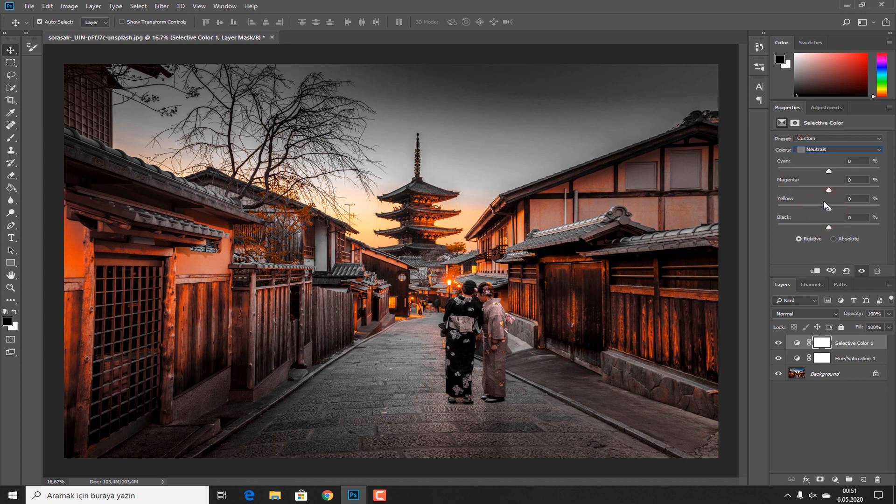
left_click_drag(829, 174, 832, 173)
left_click_drag(829, 228, 831, 227)
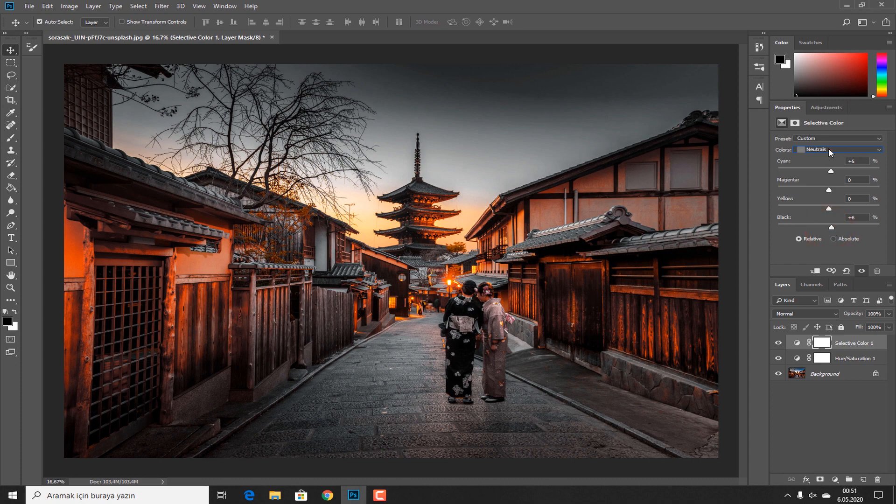
Set the Selective Color Blacks to +3% cyan and +4% black, and compare the result with the original photo.
left_click(828, 148)
left_click(829, 219)
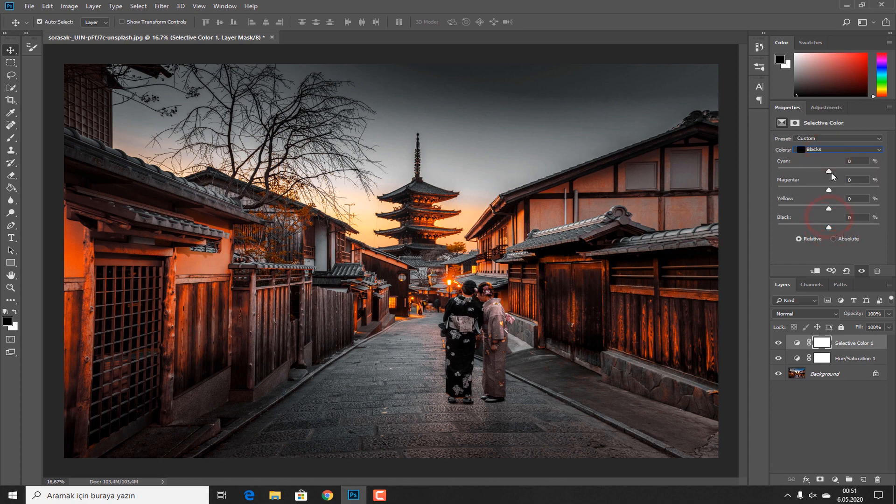
left_click_drag(831, 172, 829, 171)
left_click_drag(828, 227, 830, 227)
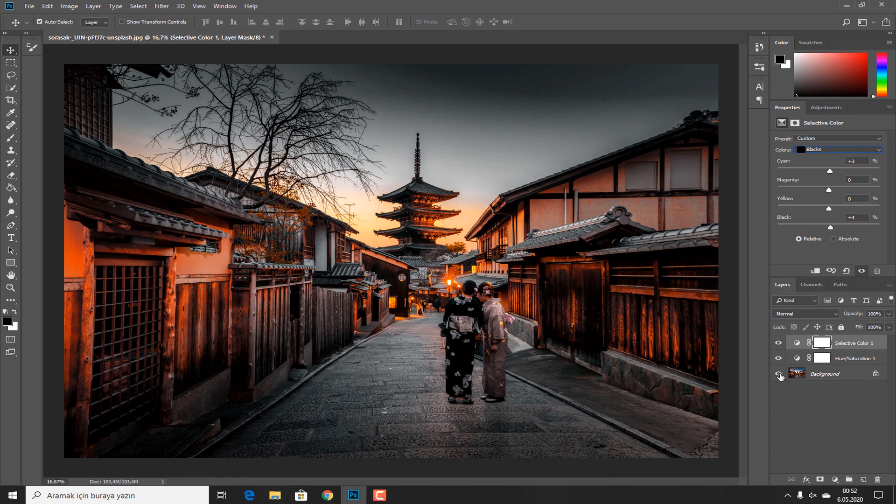
left_click(778, 373, "alt")
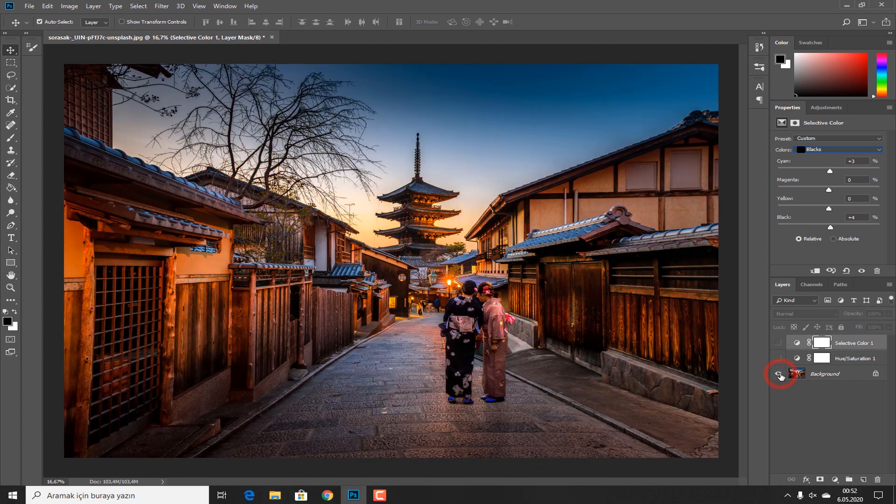
left_click(779, 374, "alt")
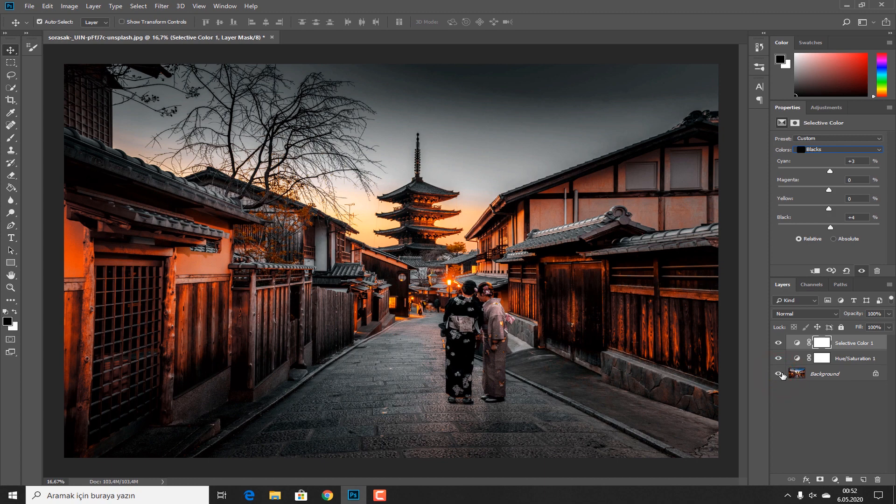
Add a Levels adjustment layer and set the RGB output levels to 7 and 245.
left_click(835, 479)
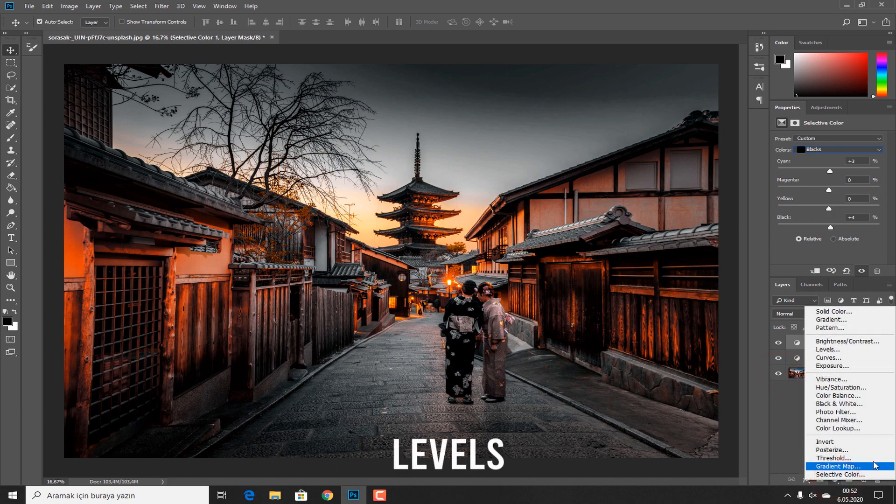
left_click(879, 350)
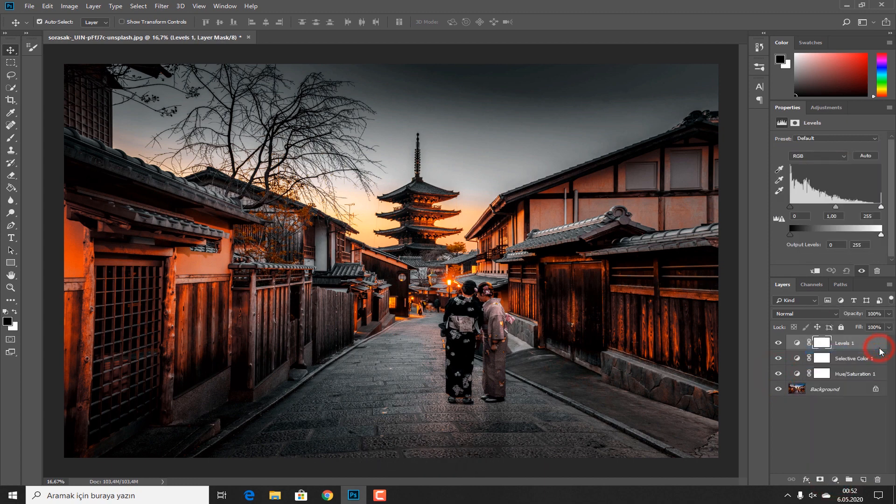
left_click_drag(791, 235, 793, 234)
left_click_drag(881, 234, 878, 235)
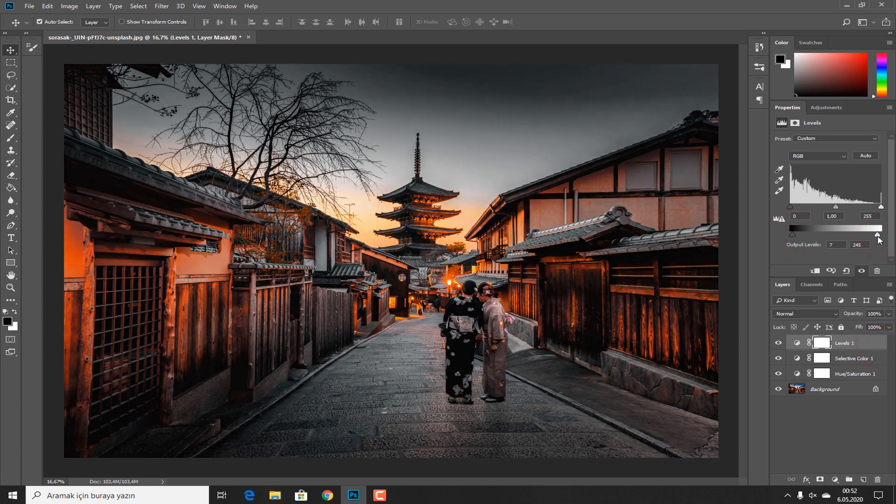
Set the Red channel's output levels to 10 and 248 in the Levels adjustment.
left_click(839, 156)
left_click(830, 171)
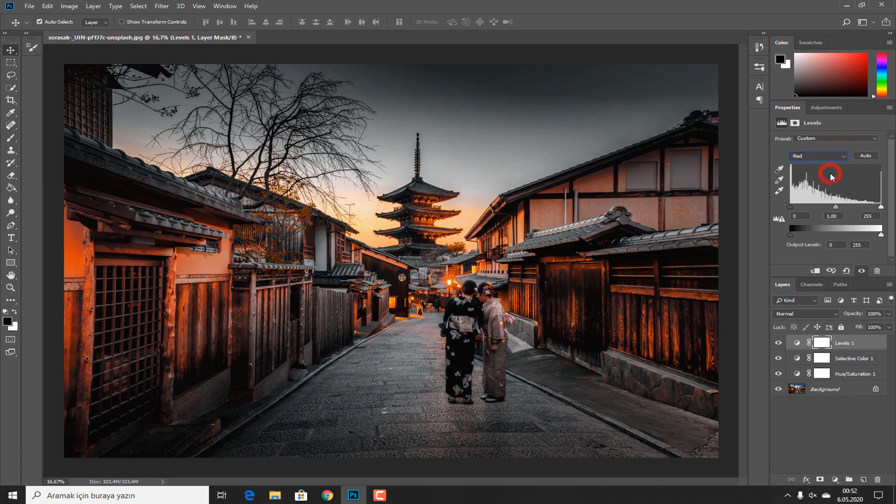
left_click_drag(791, 234, 795, 235)
left_click(881, 235)
left_click_drag(881, 236, 878, 235)
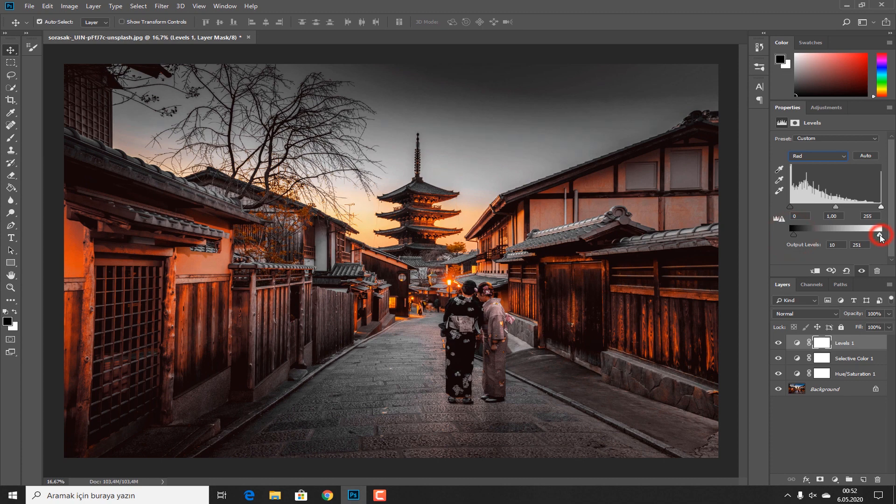
Set the Green channel's output levels to 7 and 248 in the Levels adjustment.
left_click(838, 160)
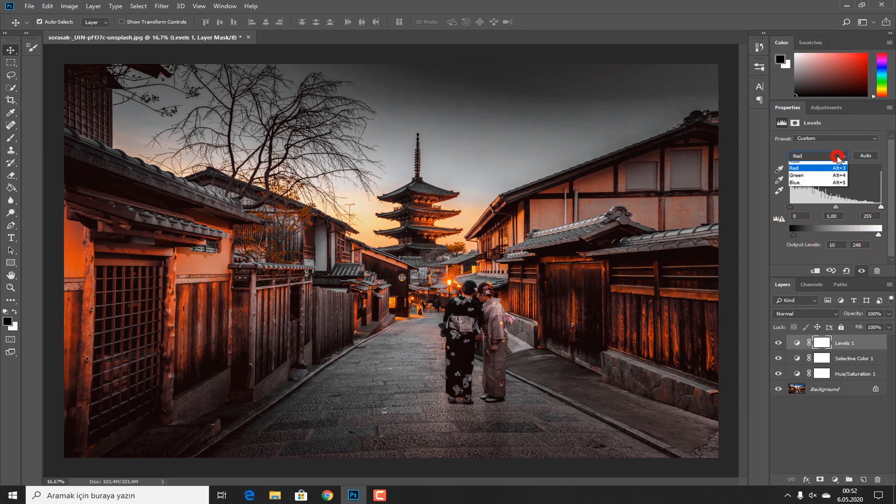
left_click(831, 179)
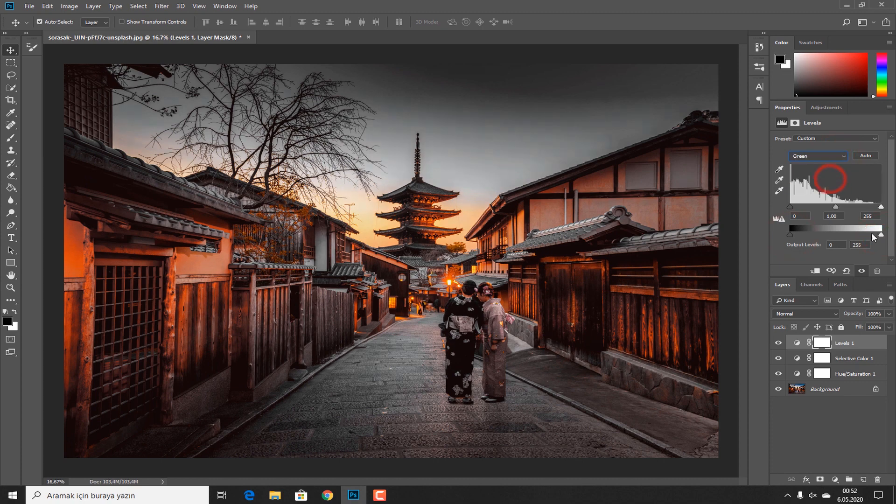
left_click_drag(881, 235, 879, 235)
left_click_drag(792, 234, 793, 236)
Set the Blue channel's output levels to 12 and 249 in the Levels adjustment, and compare the result with the original photo.
left_click(822, 156)
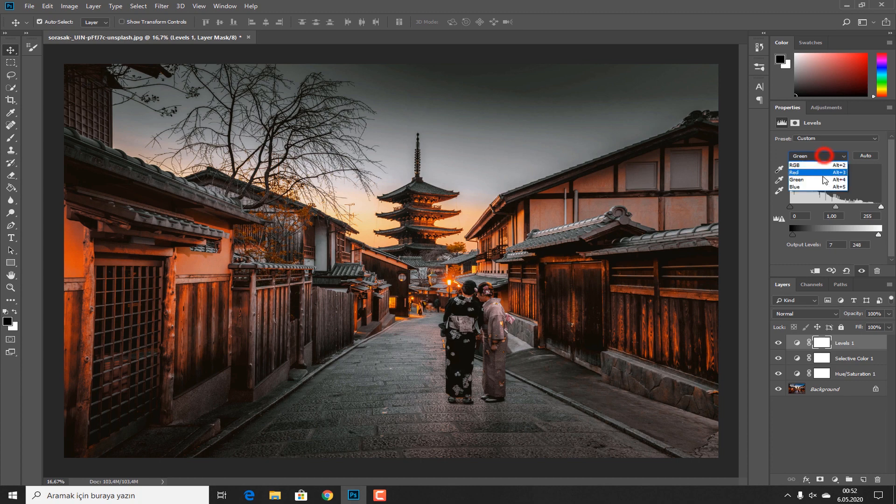
left_click(819, 189)
left_click(790, 237)
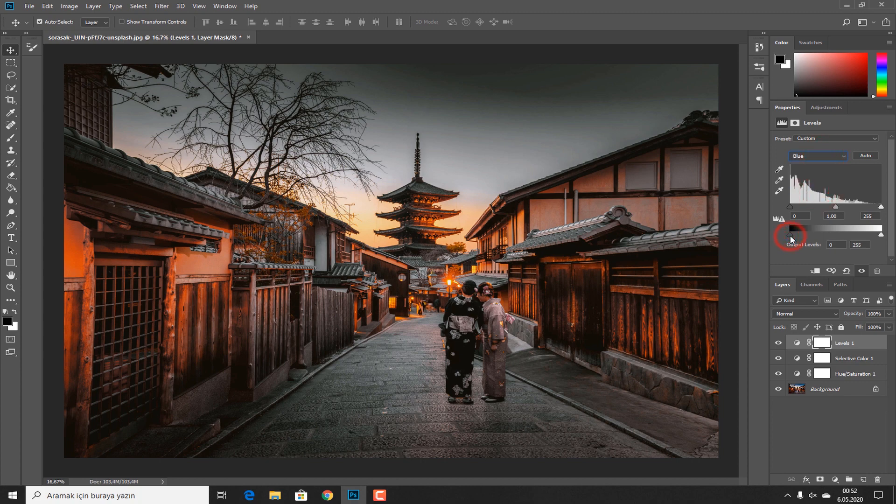
left_click_drag(790, 236, 791, 237)
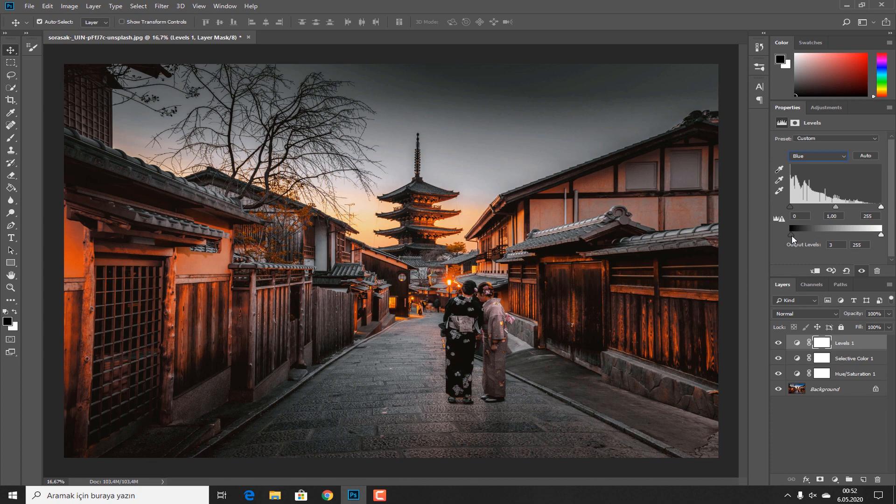
left_click_drag(791, 236, 795, 234)
left_click_drag(881, 235, 878, 235)
left_click(780, 391, "alt")
left_click(779, 391, "alt")
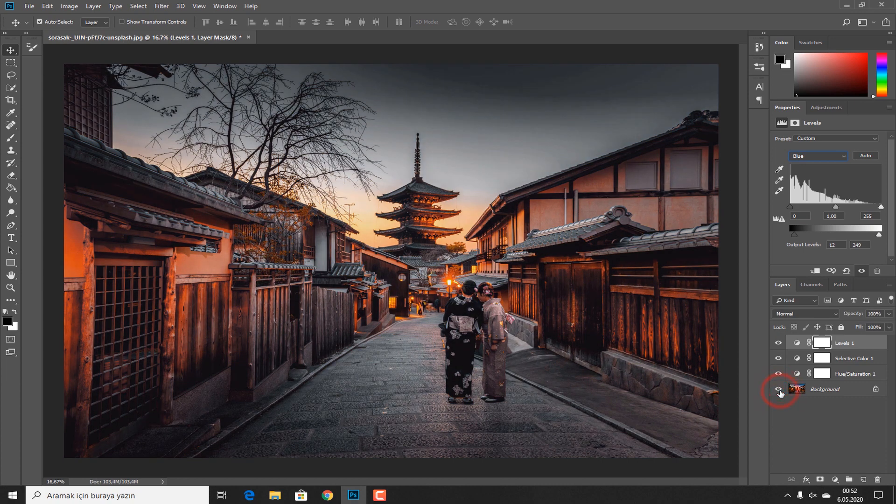
Add a Curves adjustment layer with RGB points at input 65, output 62 and input 184, output 202, and compare with the original photo.
left_click(835, 480)
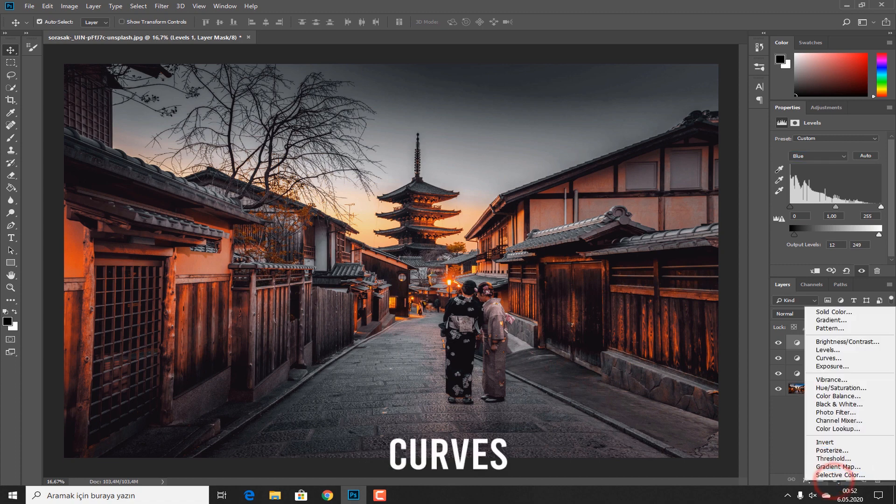
left_click(876, 359)
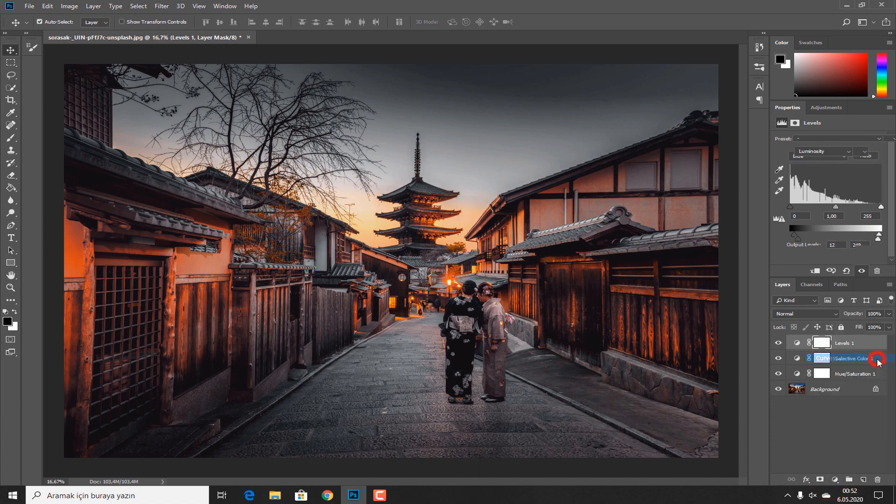
left_click_drag(797, 234, 818, 216)
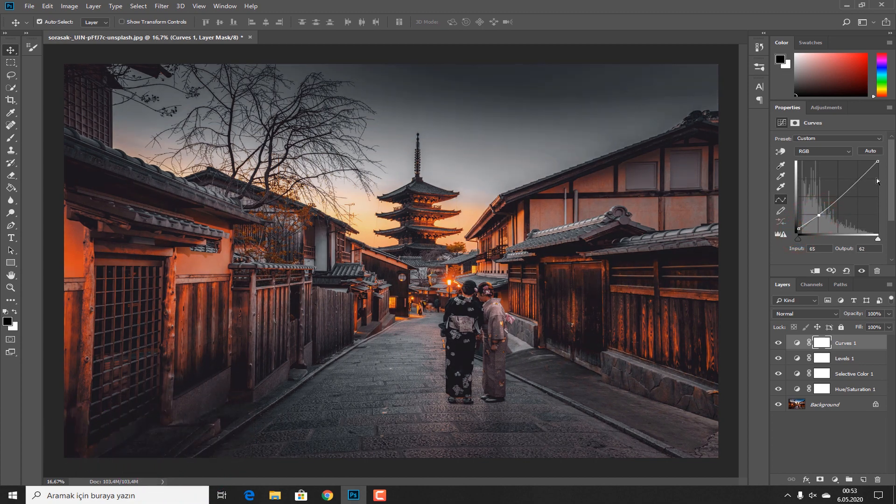
left_click(857, 179)
left_click_drag(858, 179, 855, 176)
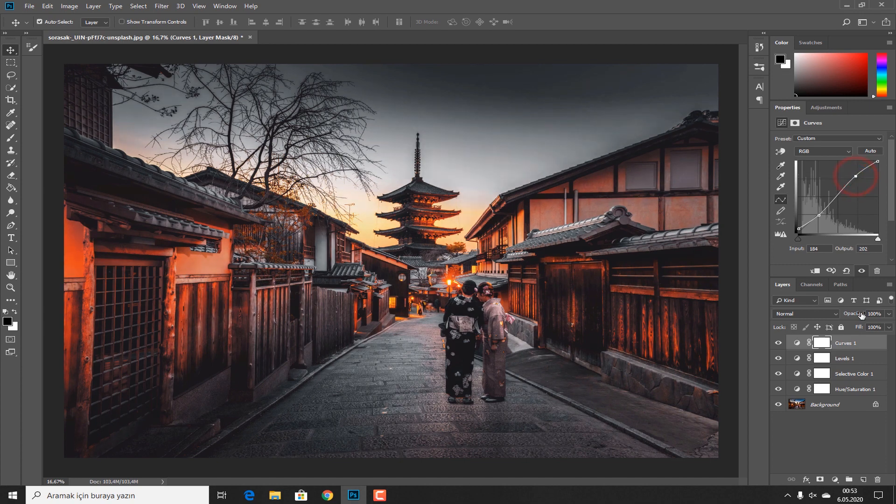
left_click(778, 405, "alt")
left_click(778, 405, "alt")
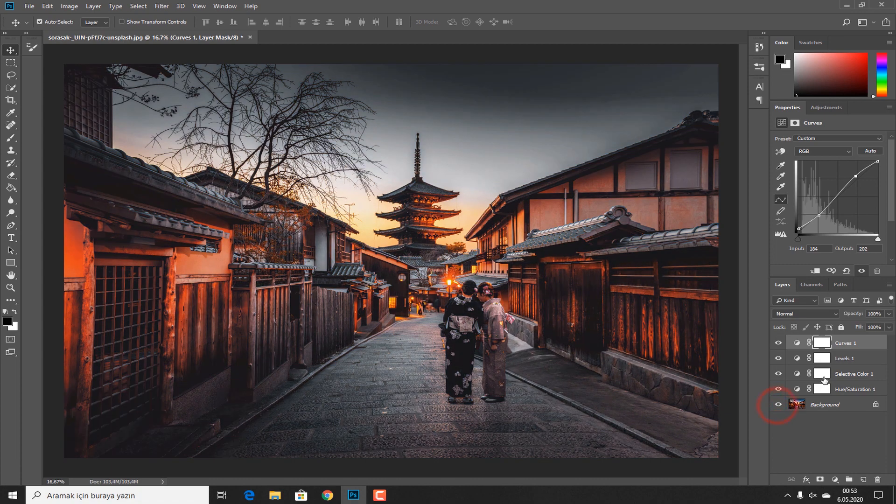
Group the Hue/Saturation, Selective Color, Levels and Curves adjustment layers together.
left_click(835, 388)
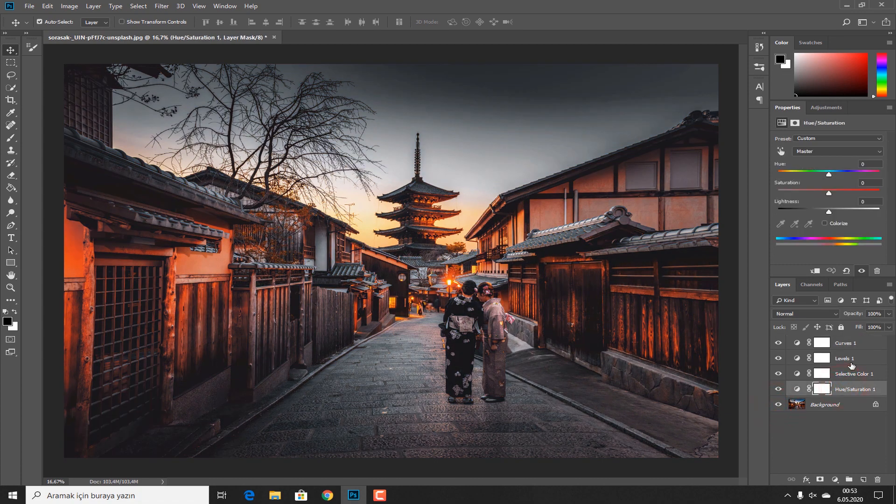
left_click(853, 343, "shift")
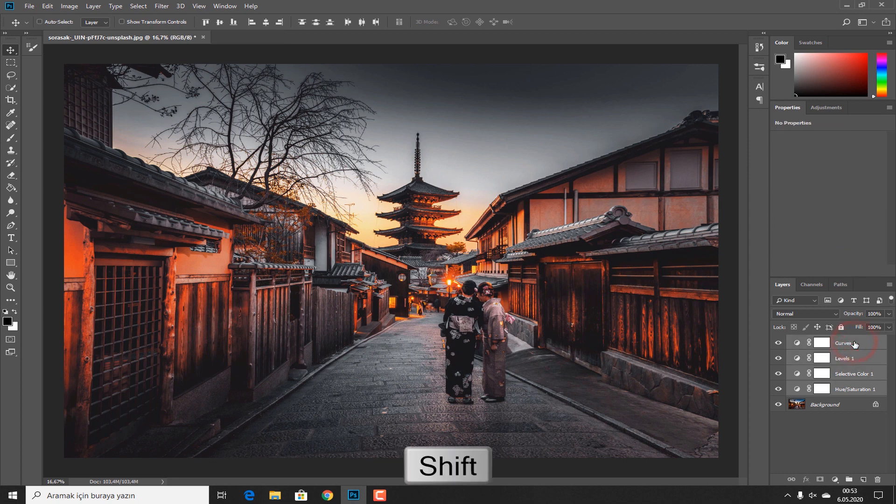
key("ctrl+g")
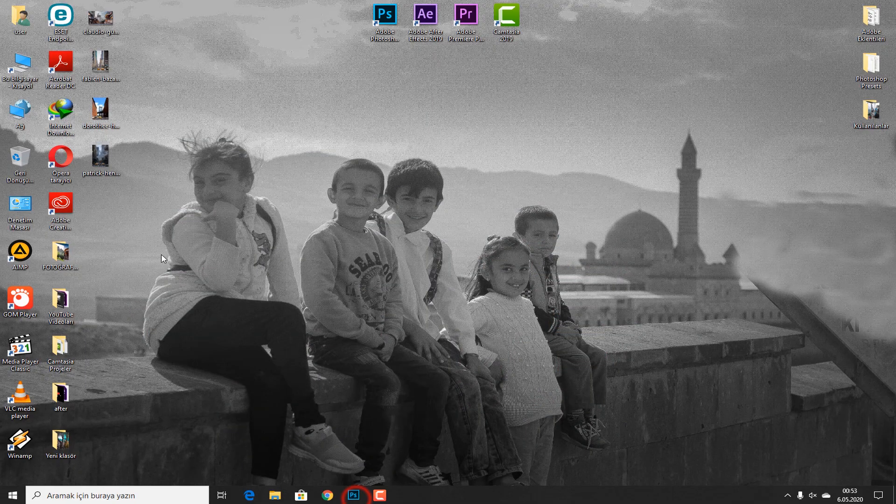
Open the four street photos from the desktop in Photoshop and copy the adjustment group onto the photo of the alley with overhead wires.
left_click(353, 495)
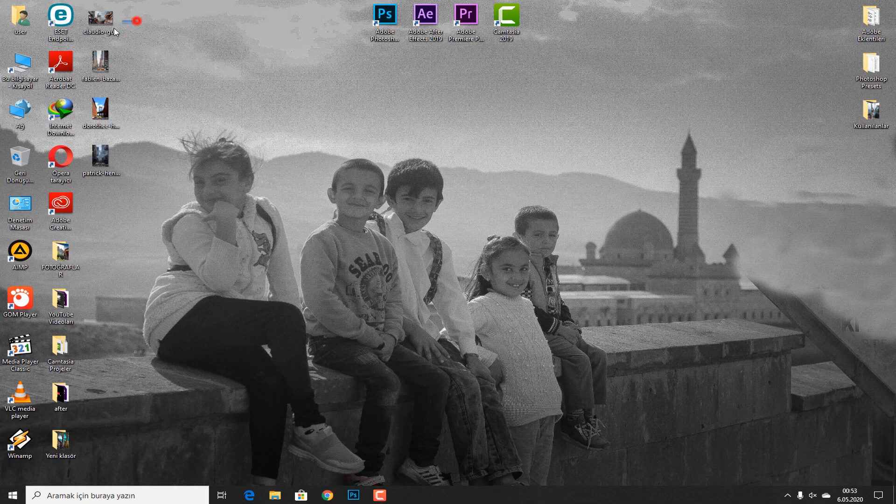
left_click_drag(115, 32, 263, 38)
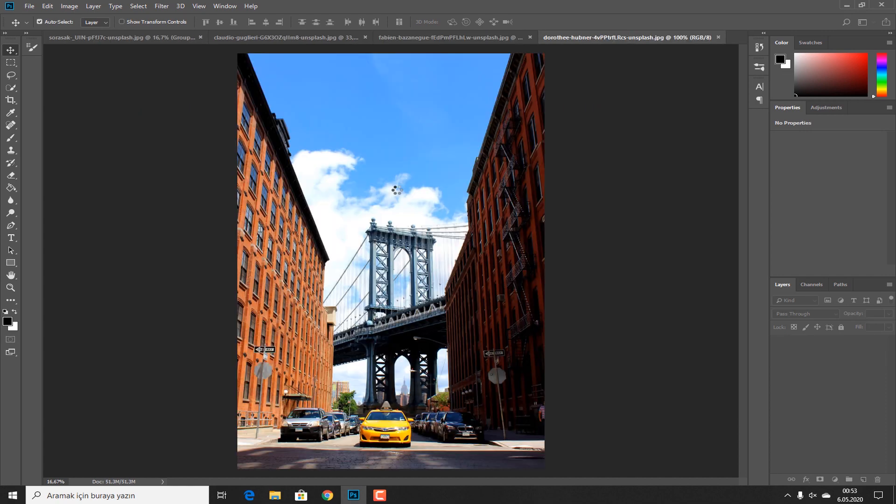
left_click(75, 39)
left_click_drag(811, 340, 337, 174)
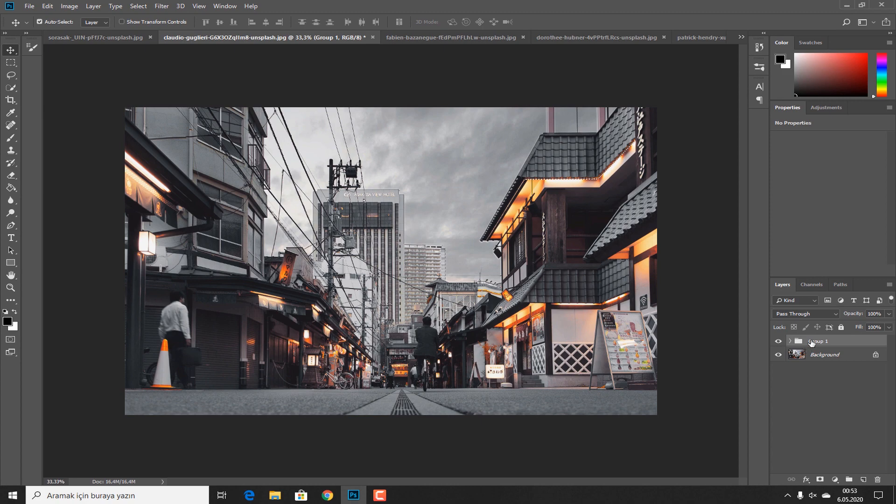
Copy the adjustment group onto the skyscraper avenue photo with yellow taxis, and compare it with the group hidden and shown.
left_click_drag(812, 343, 455, 179)
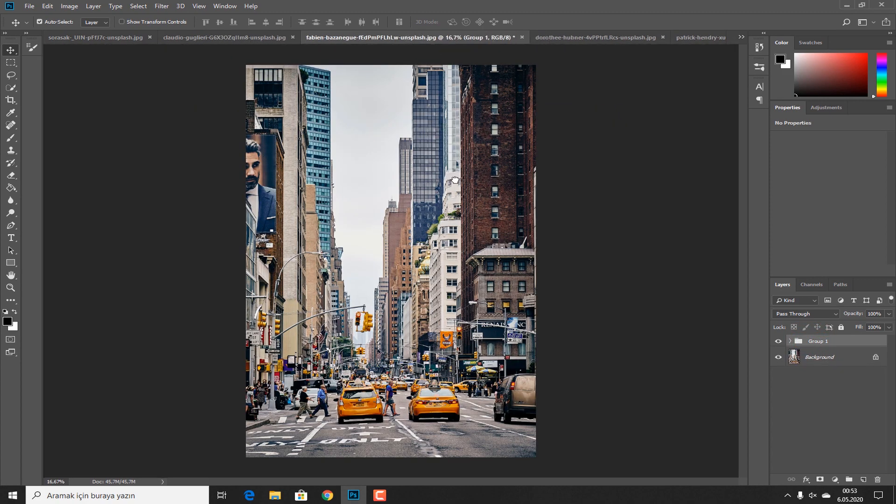
left_click(778, 341)
left_click(778, 341)
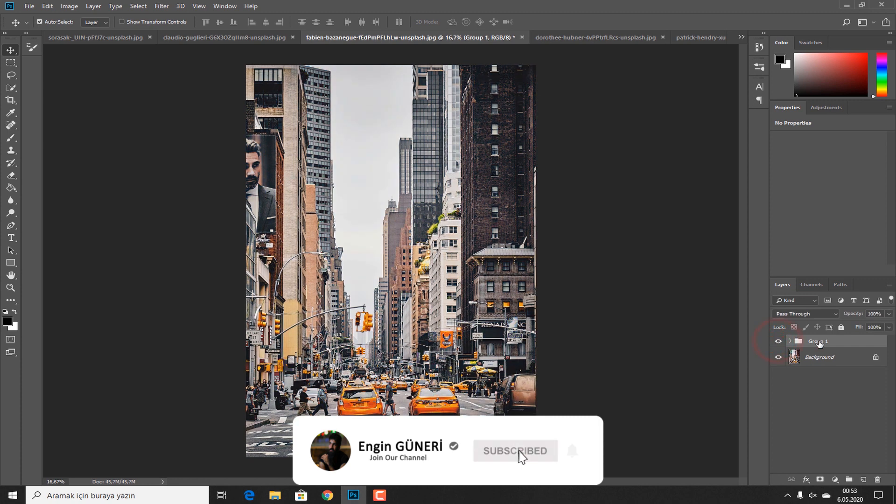
Copy the adjustment group onto the photo of the bridge between brick buildings, and compare it with the group hidden and shown.
left_click_drag(819, 344, 474, 193)
left_click(778, 342)
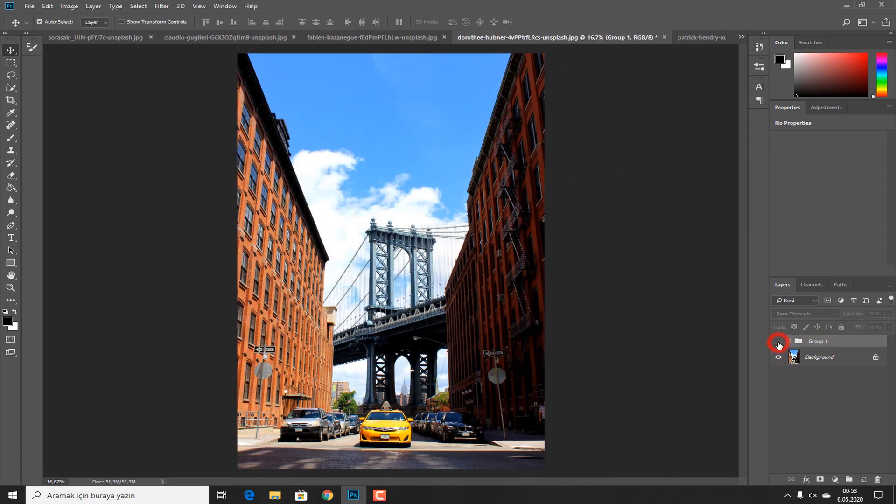
left_click(778, 344)
Copy the adjustment group onto the steamy city street photo with two taxis, and compare it with the group hidden and shown.
left_click_drag(757, 304, 470, 196)
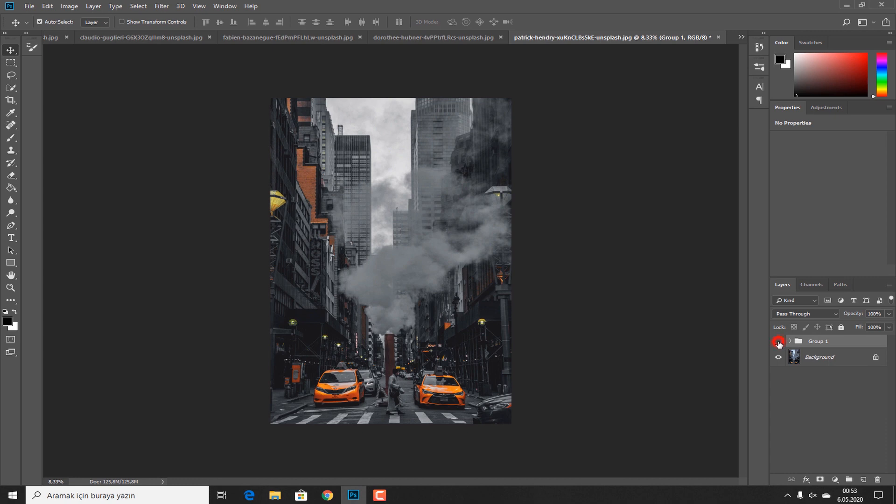
left_click(779, 342)
left_click(778, 342)
scroll(668, 256, "up", 2)
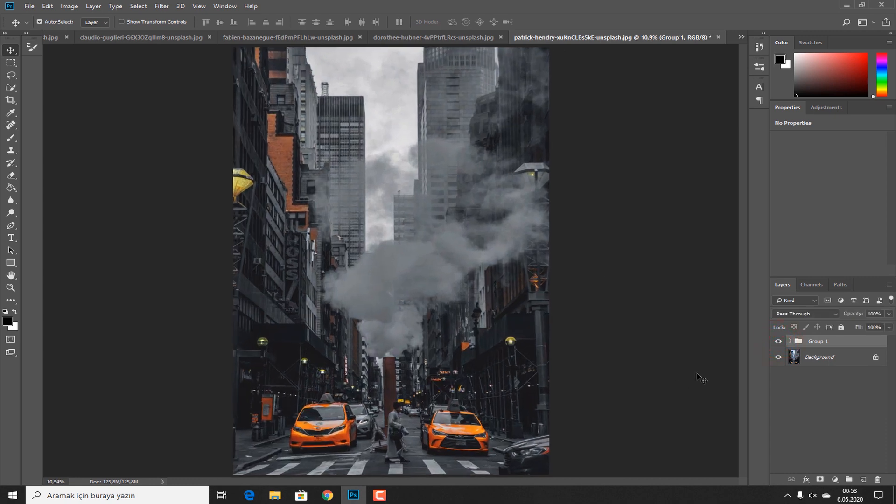
left_click(778, 342)
left_click(778, 342)
Return to the Japanese street photo with the pagoda and choose the signature brush preset for the Brush tool.
left_click(58, 38)
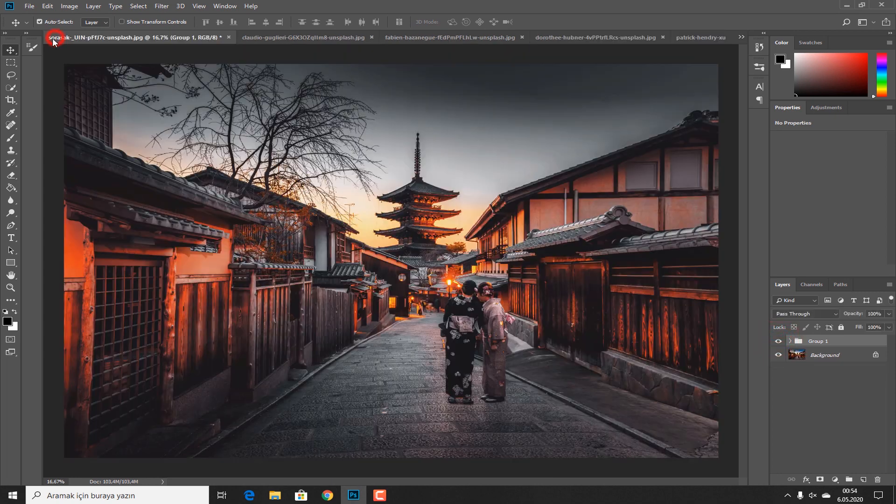
left_click(11, 137)
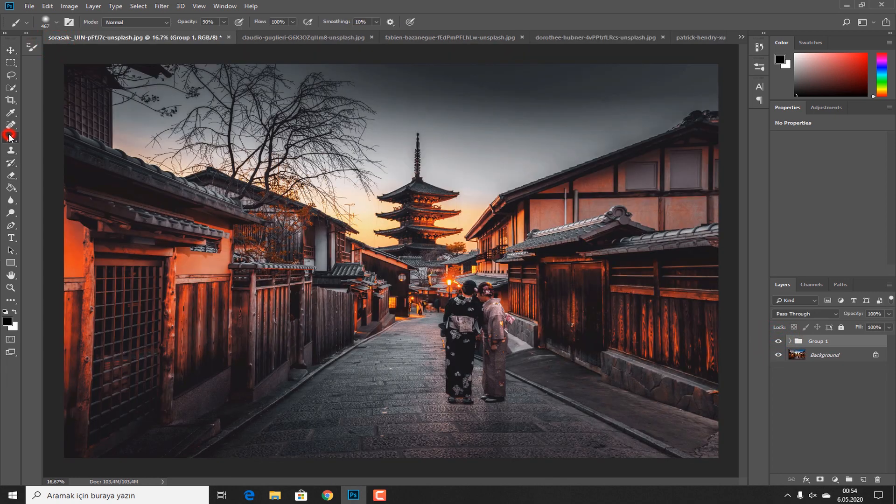
left_click(55, 22)
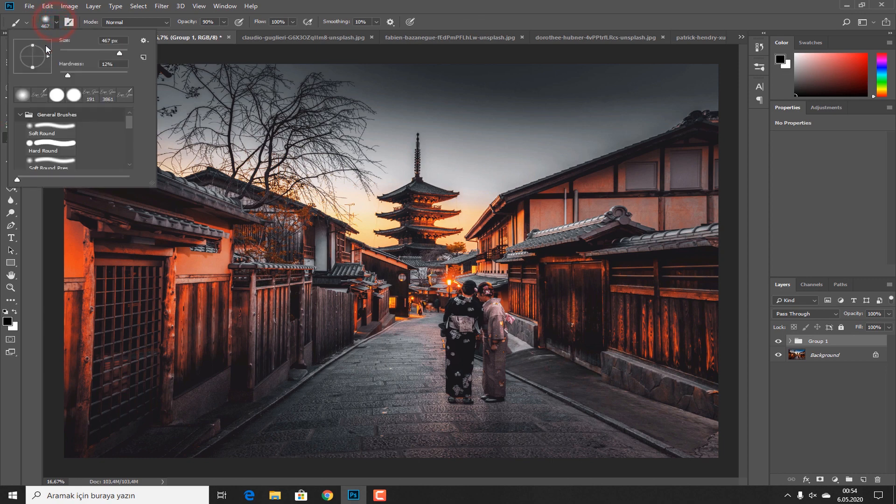
left_click(43, 97)
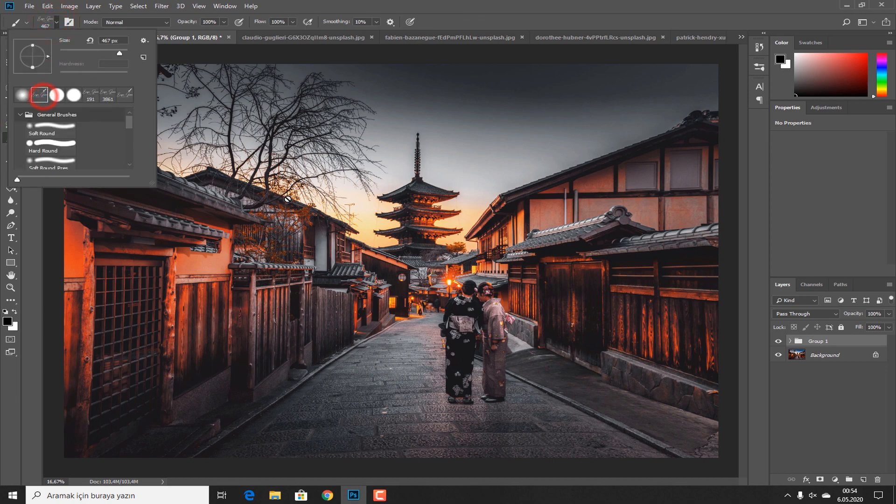
Stamp a white signature in the photo's lower right corner on a new layer, with the brush enlarged to 1777 px.
left_click(862, 479)
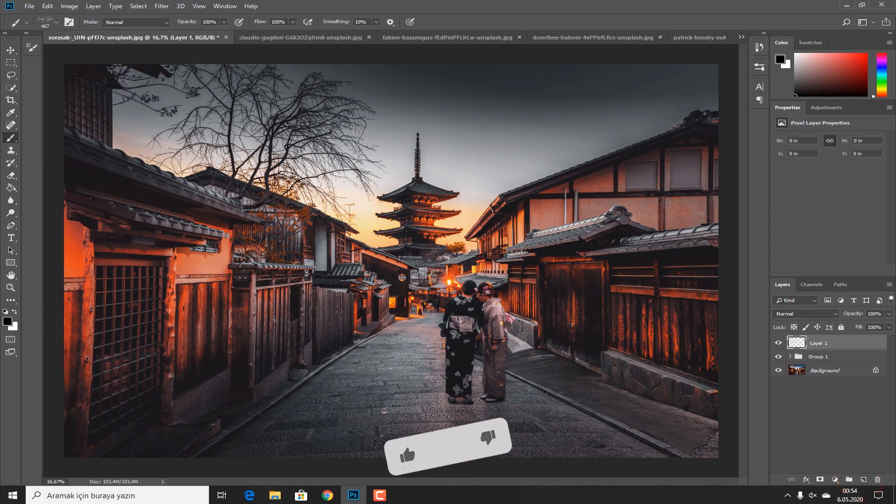
left_click_drag(549, 336, 584, 344)
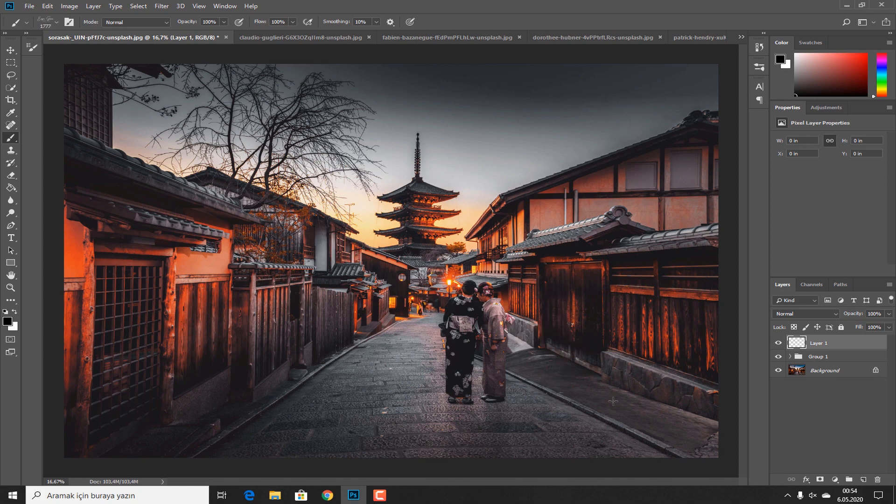
key("x")
left_click(629, 433)
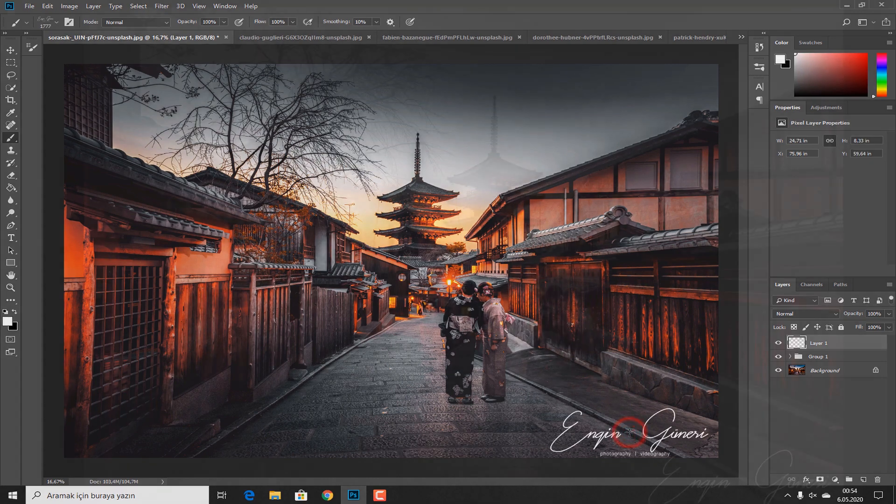